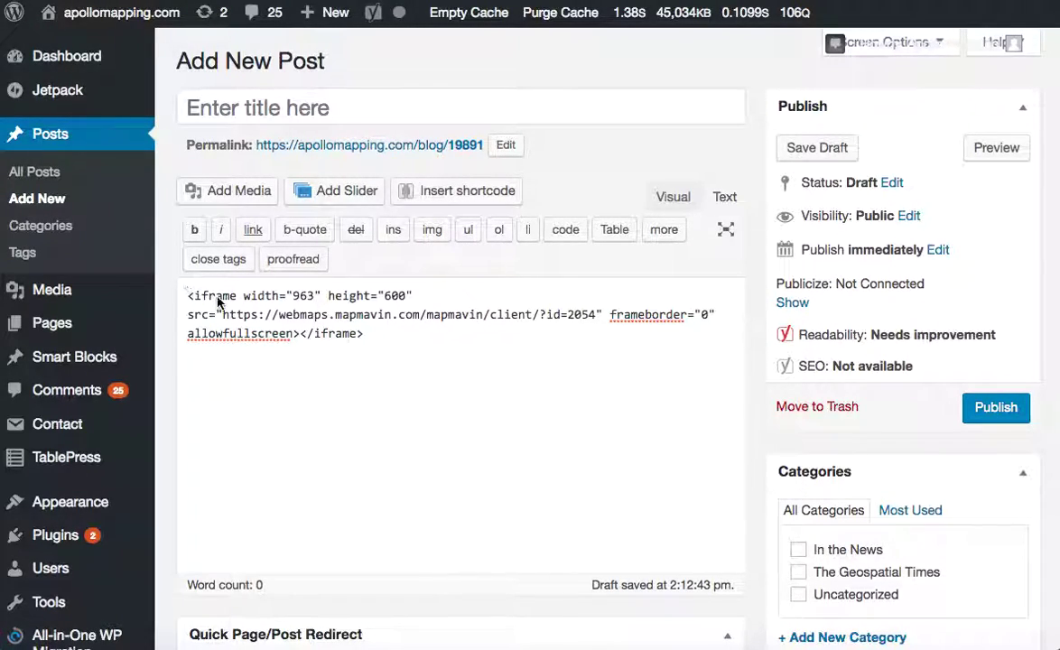
# - Title the map-embed post 'Test Post', fixing a mistyped letter
pyautogui.click(331, 113)
pyautogui.write('TE')
pyautogui.press('BackSpace')
pyautogui.write('est Post')
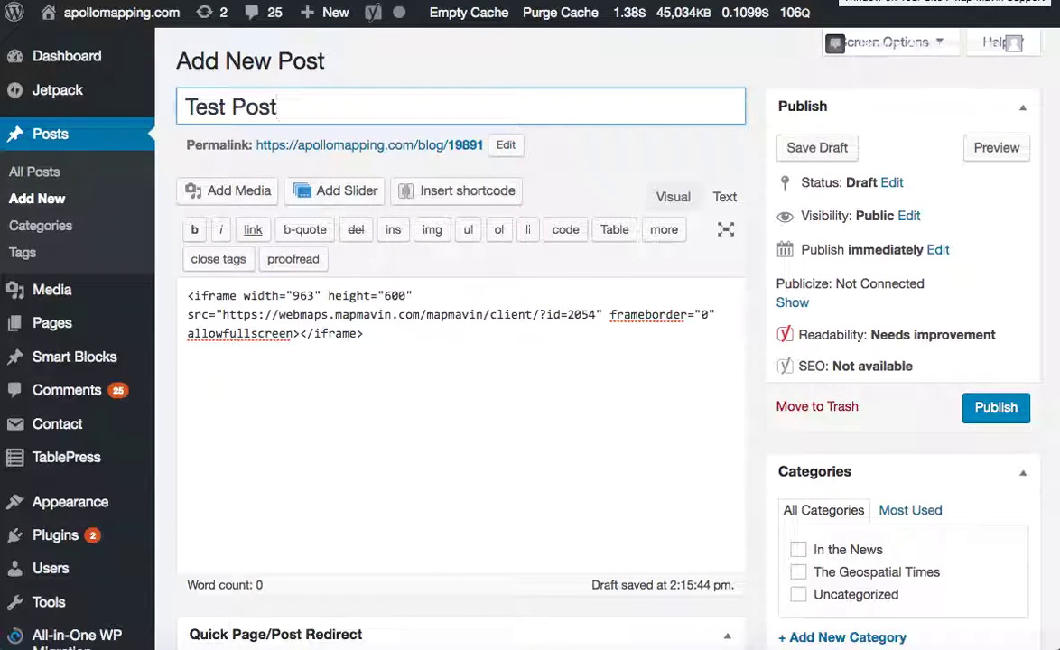
# - Open the My Web Maps article 'How to Embed a Web Map in an iFrame Window' and select its embed code
pyautogui.click(383, 330)
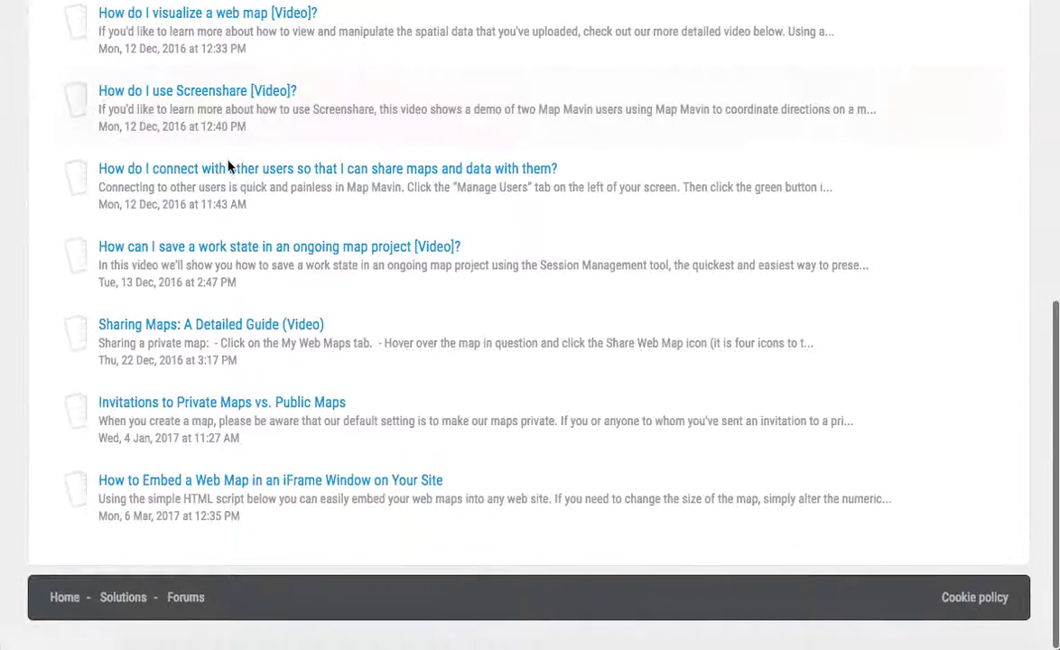
pyautogui.scroll(-1, 162, 158)
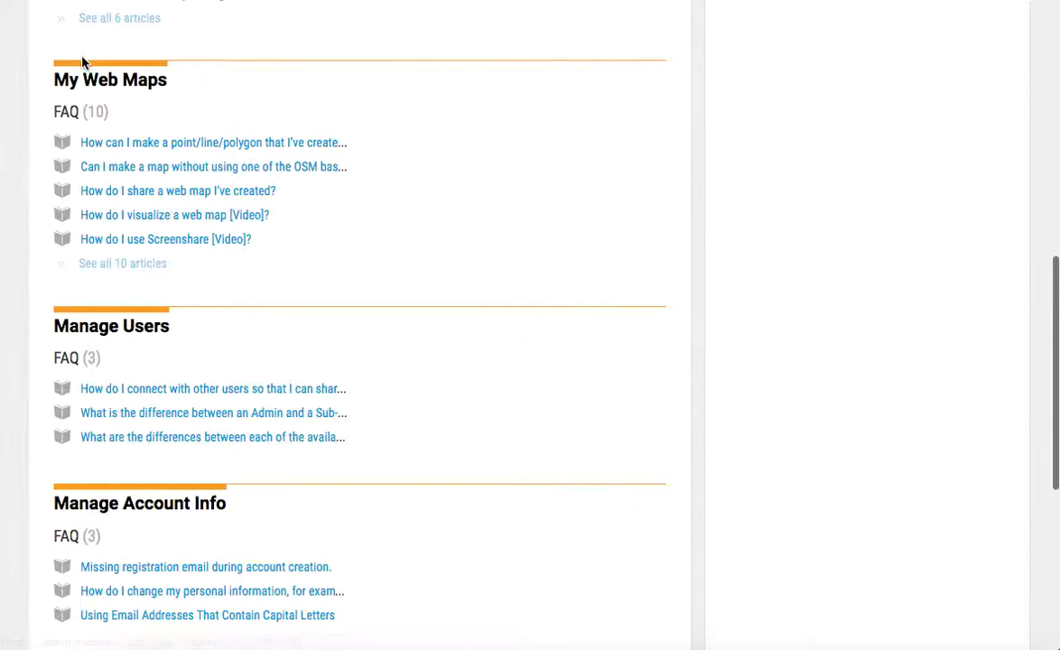
pyautogui.click(125, 265)
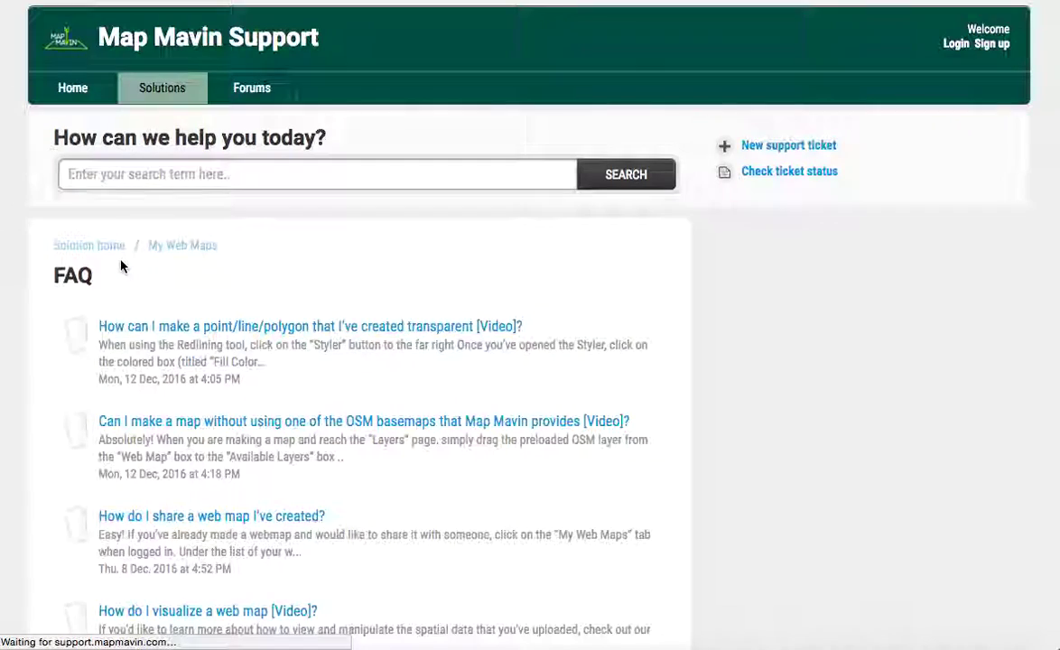
pyautogui.scroll(-4, 233, 319)
pyautogui.scroll(-2, 233, 319)
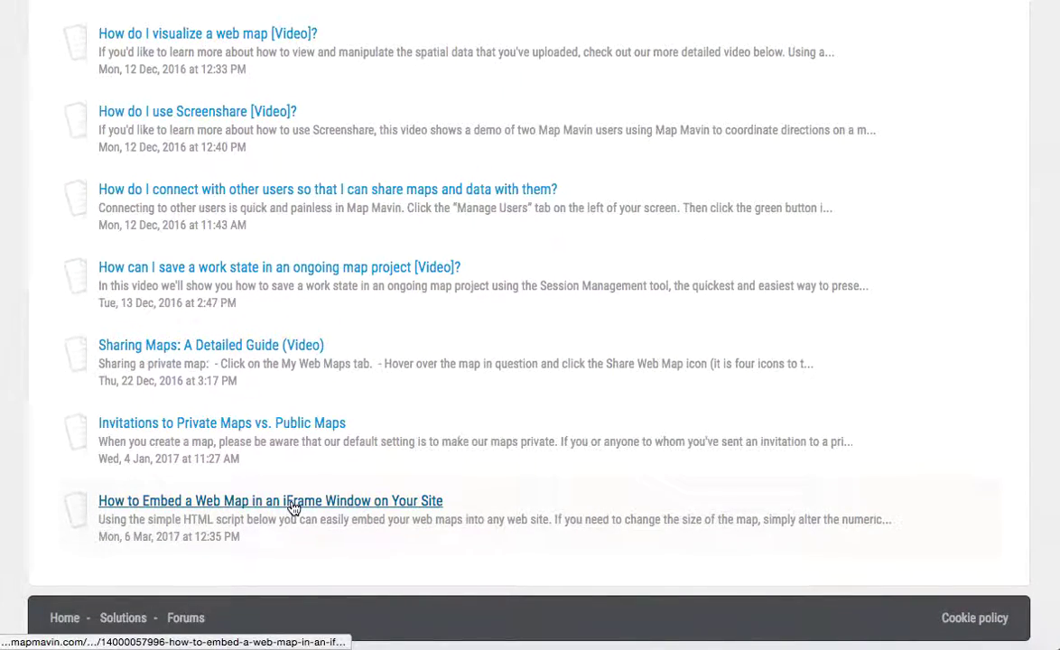
pyautogui.click(320, 500)
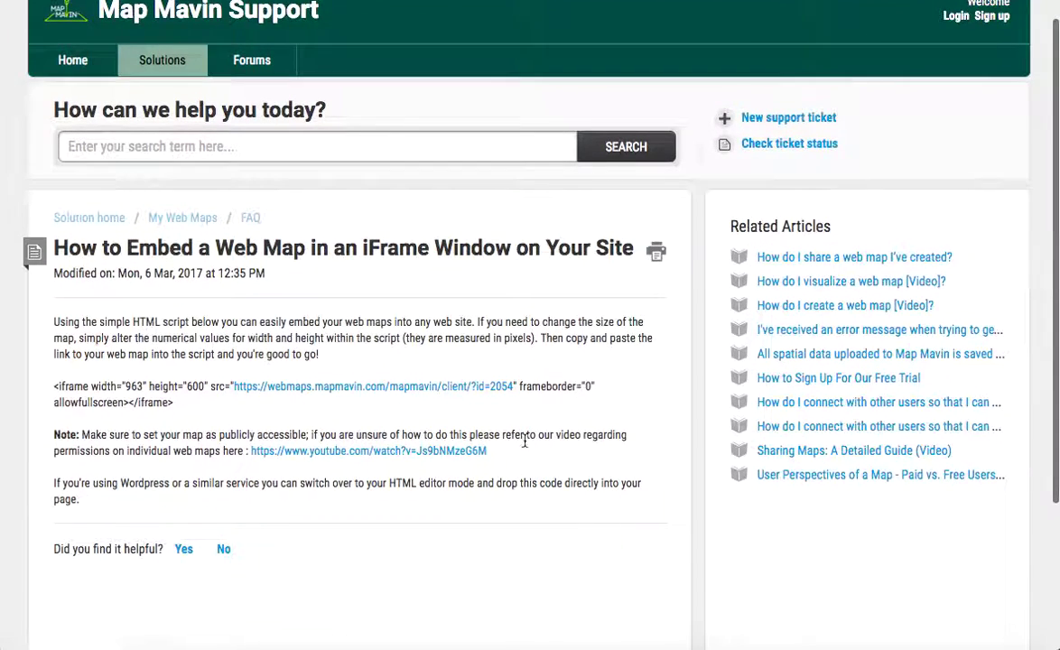
pyautogui.moveTo(173, 402); pyautogui.dragTo(55, 388)
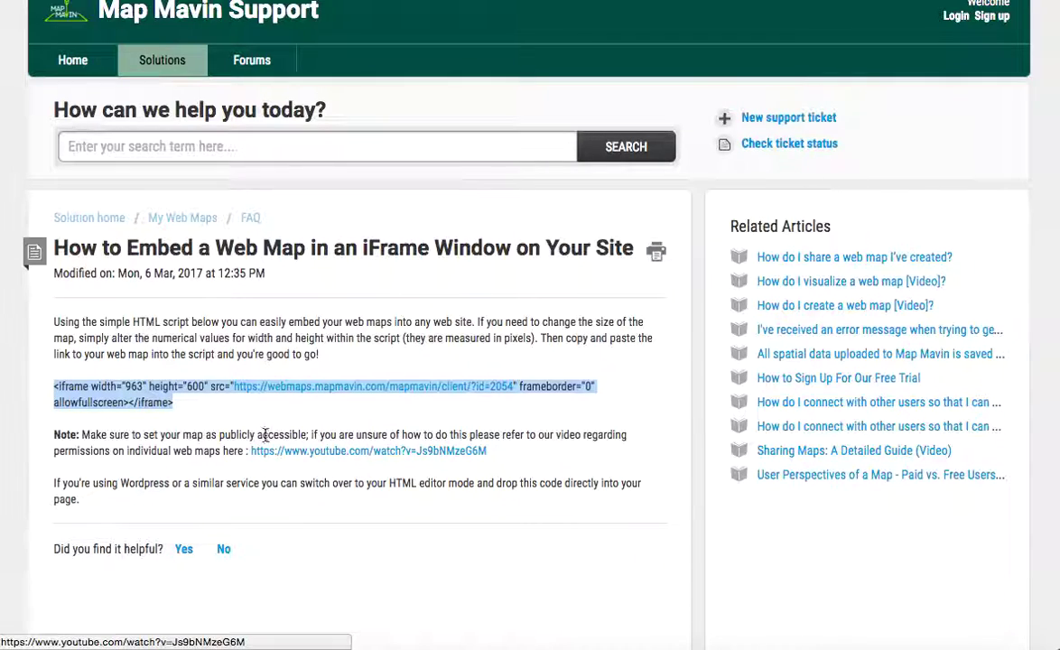
pyautogui.click(231, 408)
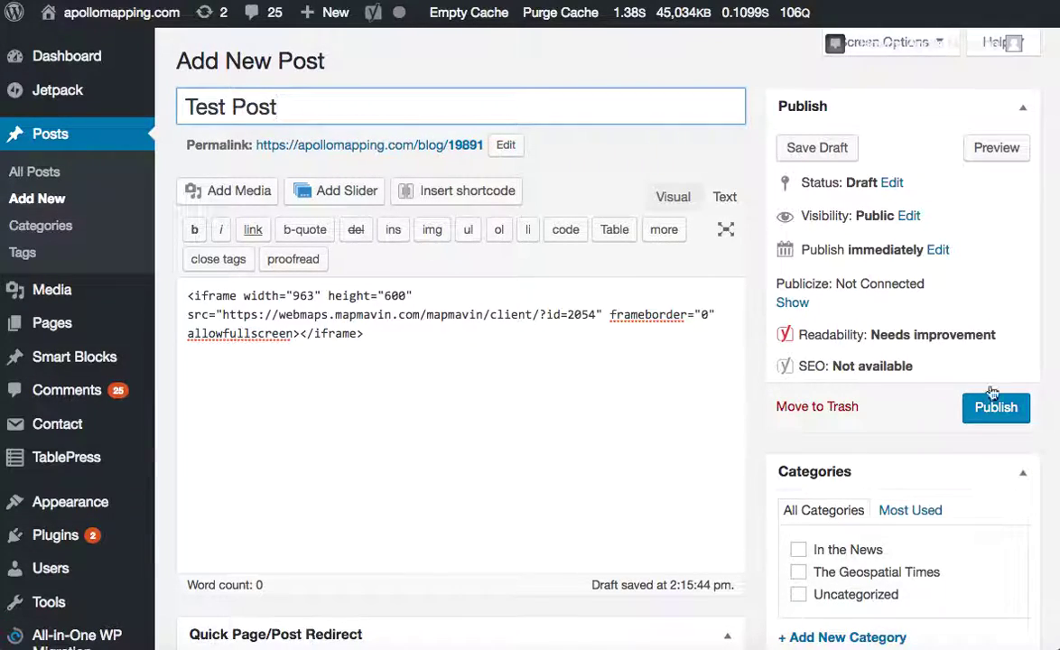
# - Preview Test Post and scroll down to the embedded City of Boulder map
pyautogui.click(998, 149)
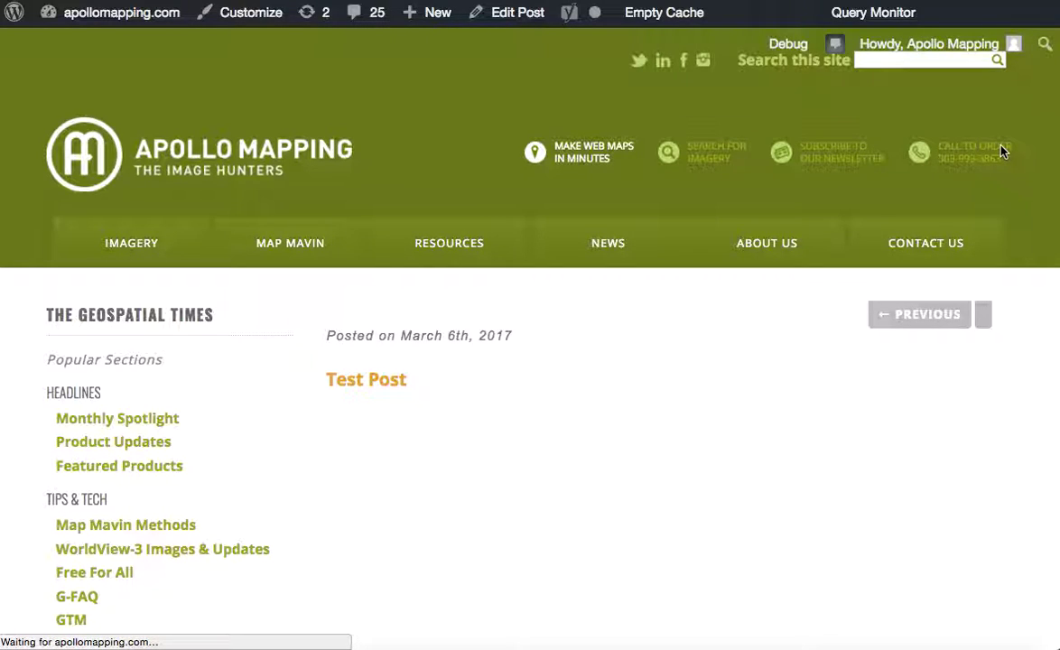
pyautogui.scroll(-3, 812, 408)
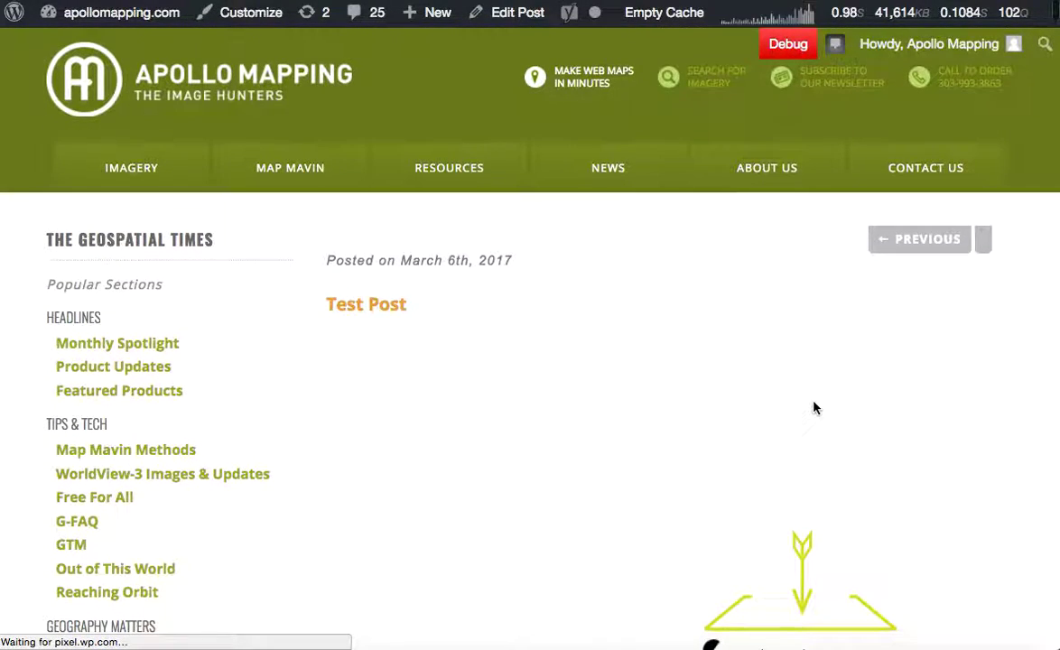
pyautogui.scroll(-2, 813, 408)
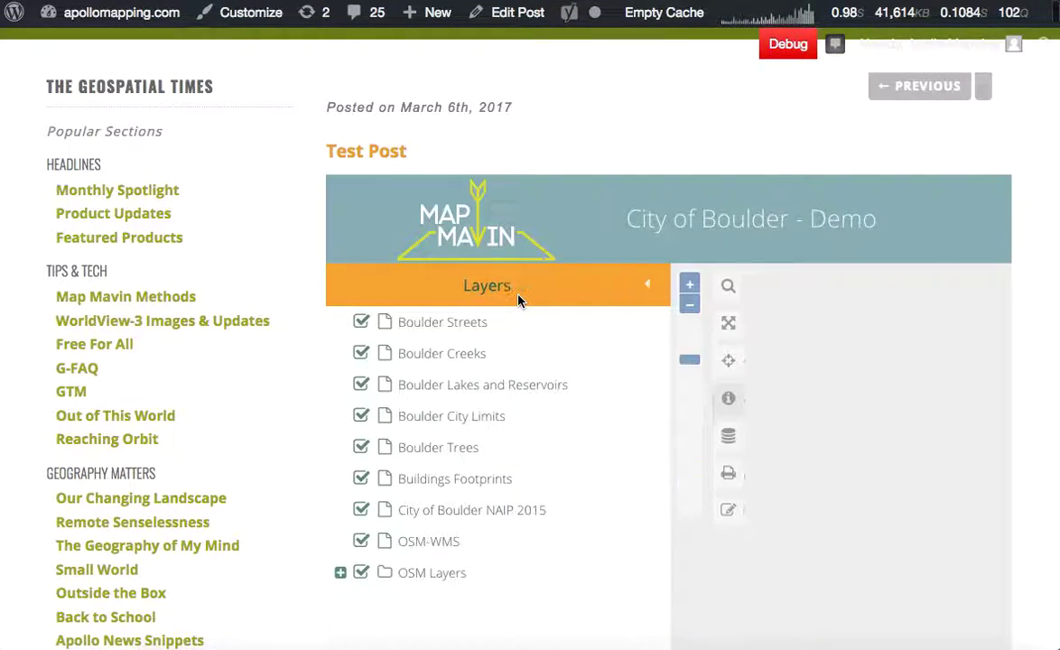
pyautogui.scroll(-2, 731, 94)
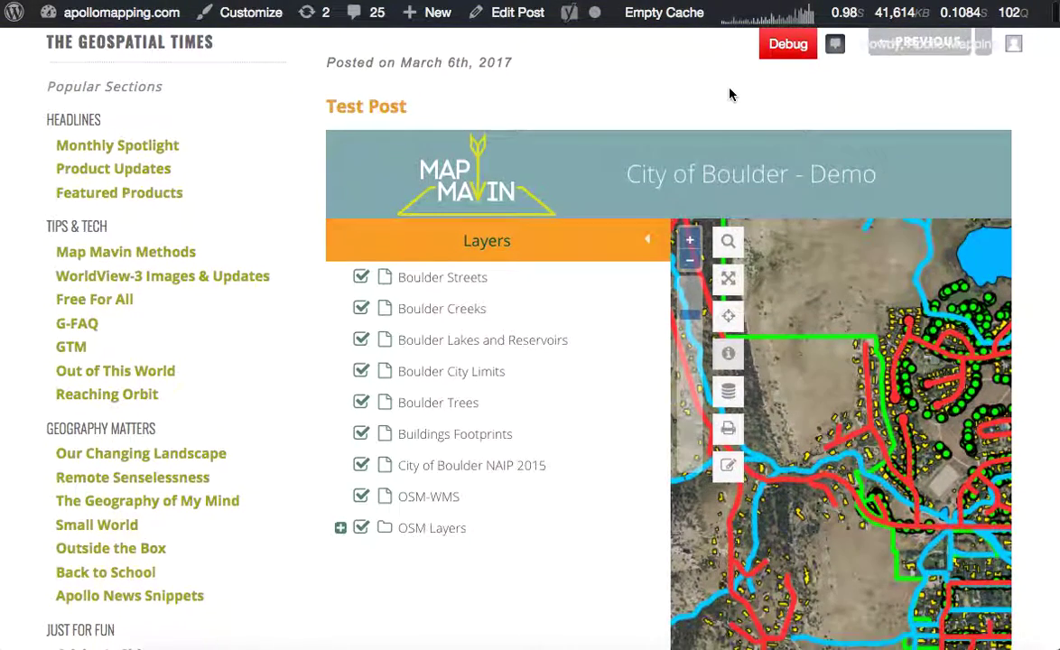
pyautogui.scroll(-2, 731, 94)
pyautogui.scroll(-1, 731, 94)
# - Zoom the embedded map out once, then in twice, to check it responds
pyautogui.click(690, 203)
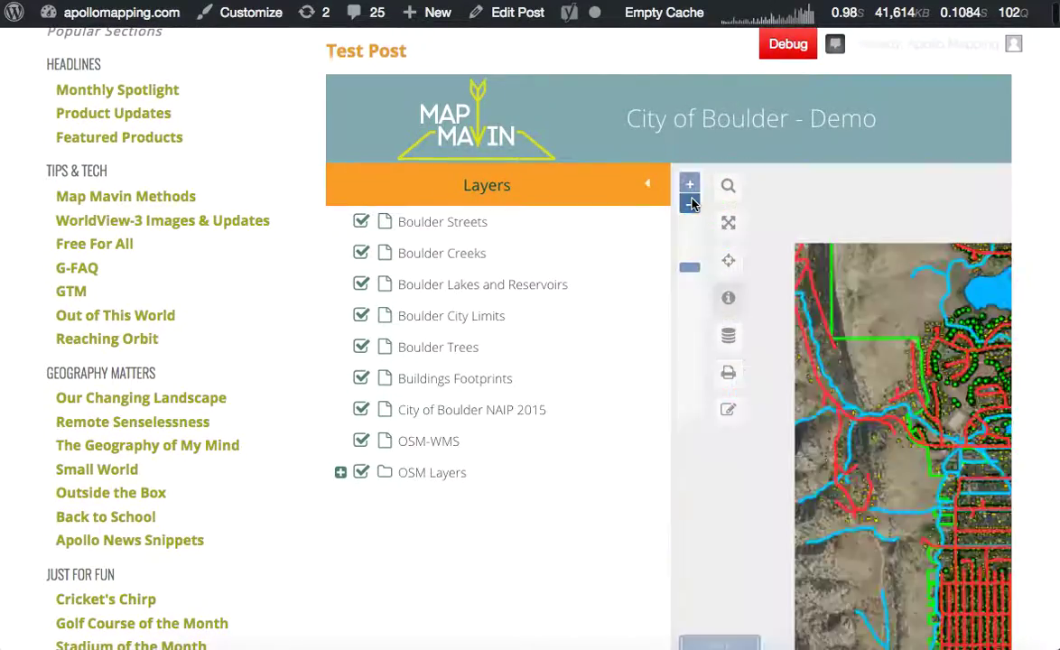
pyautogui.click(690, 185)
pyautogui.click(689, 185)
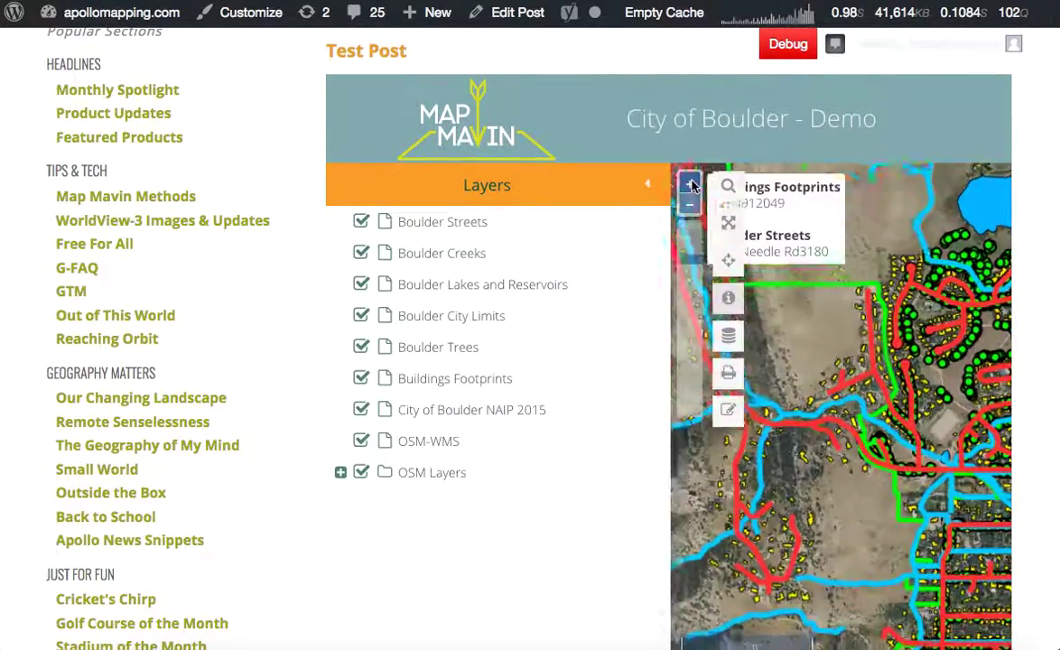